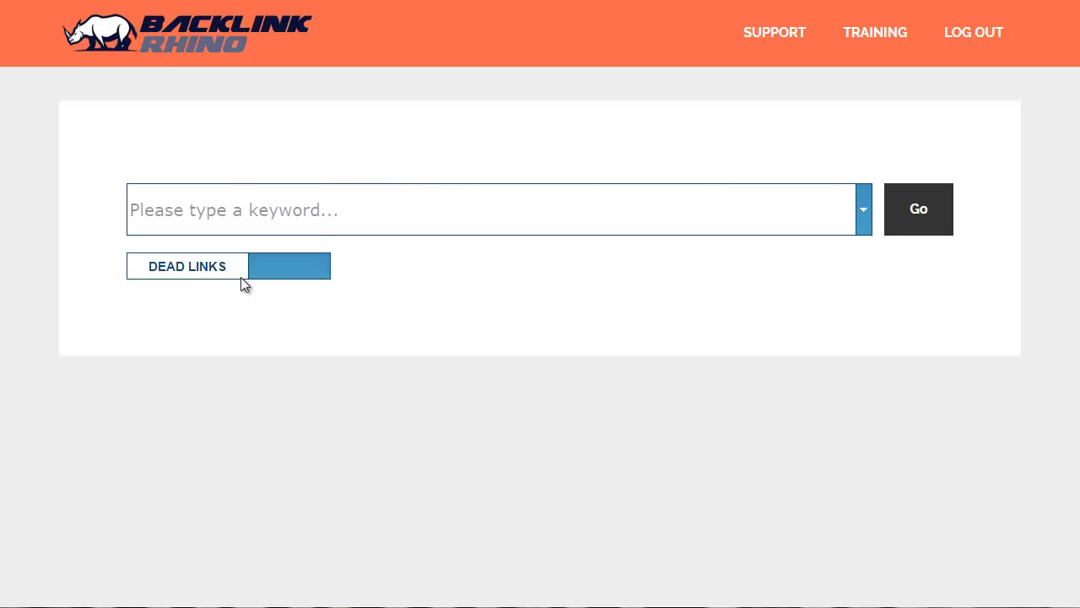
Toggle the search mode to CITATION NEEDED and then back to DEAD LINKS.
left_click(286, 273)
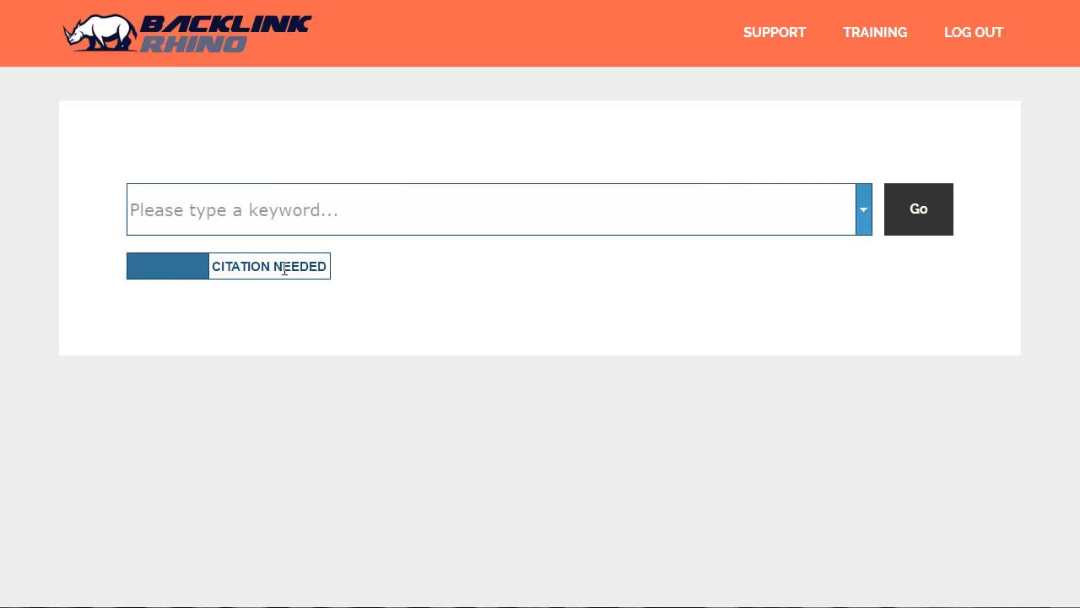
left_click(164, 265)
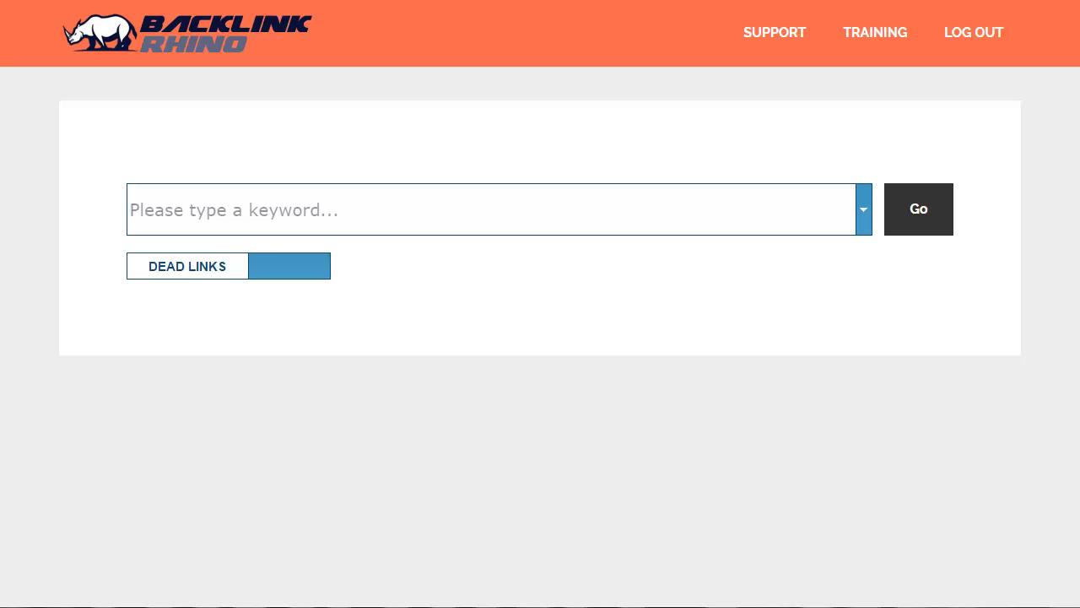
Run a dead-links search for 'bitcoin' and scroll the results, starting with Digital currency exchange.
type("bit")
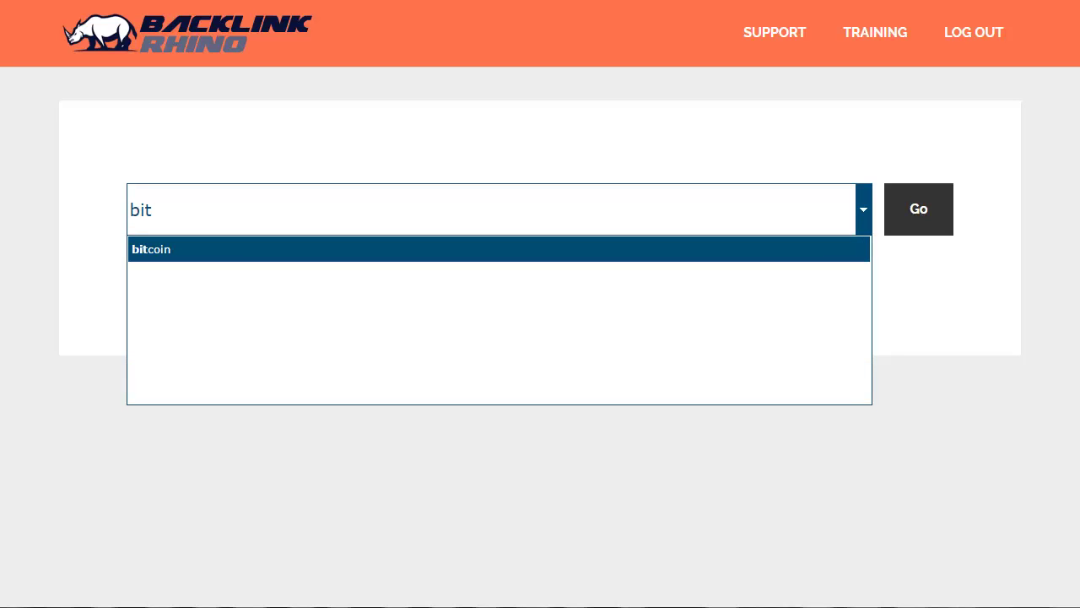
left_click(201, 251)
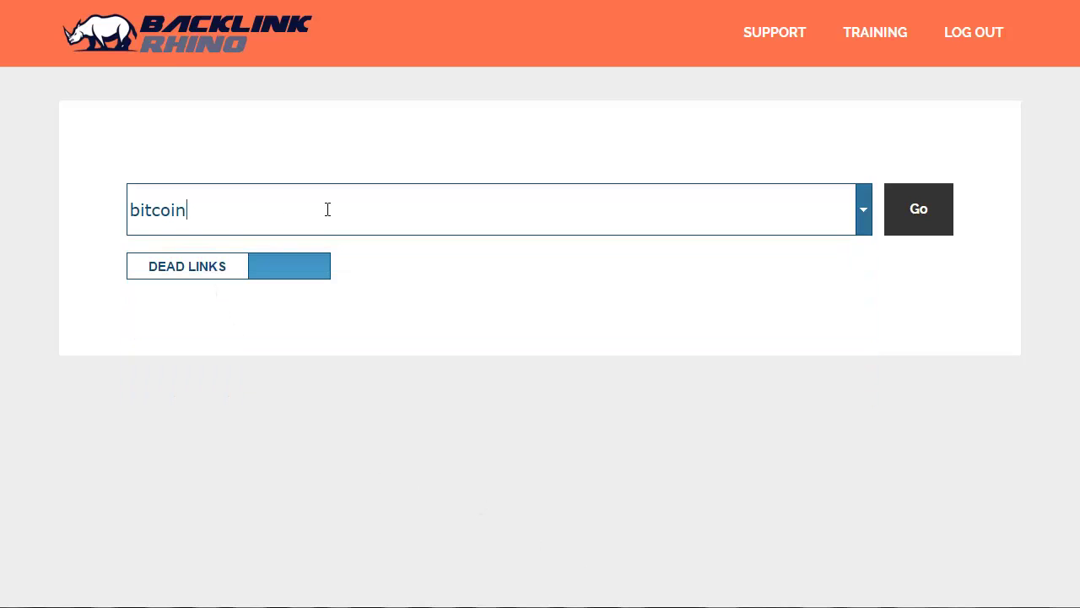
left_click(919, 211)
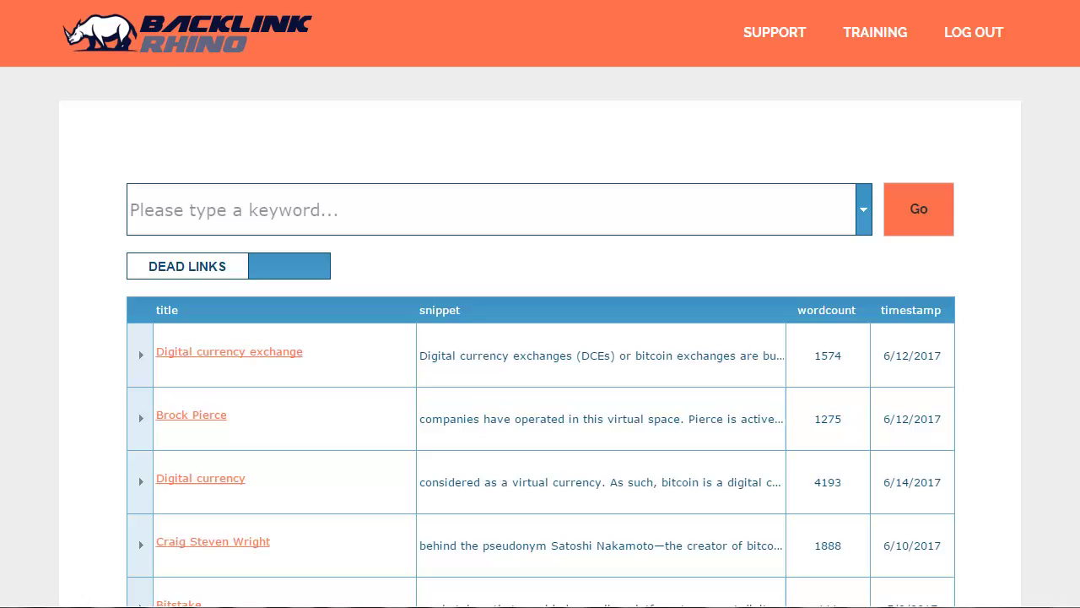
scroll(1078, 169, "down", 7)
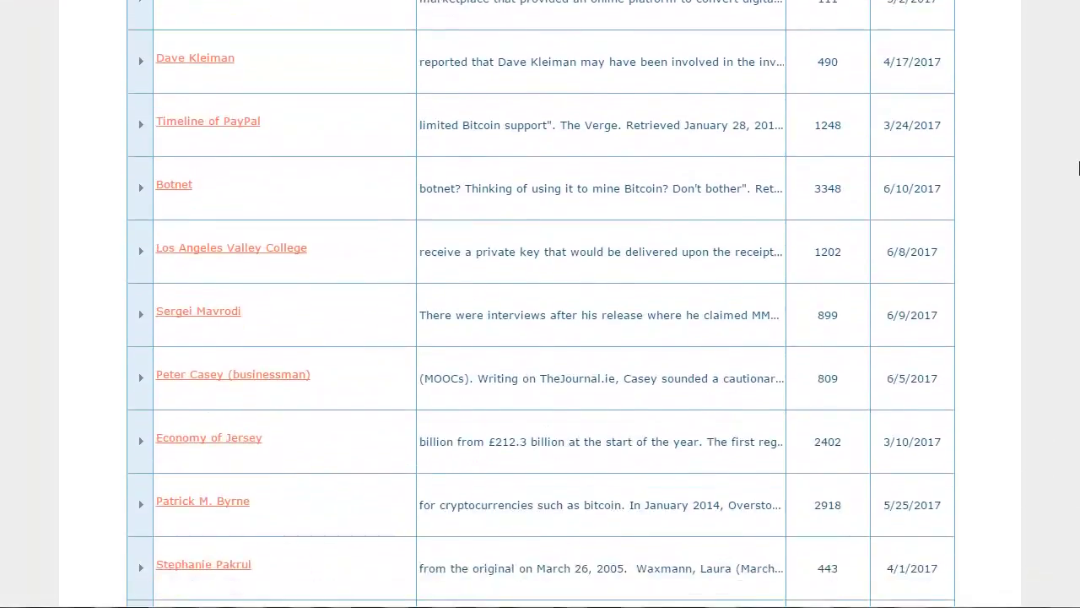
scroll(1079, 169, "down", 13)
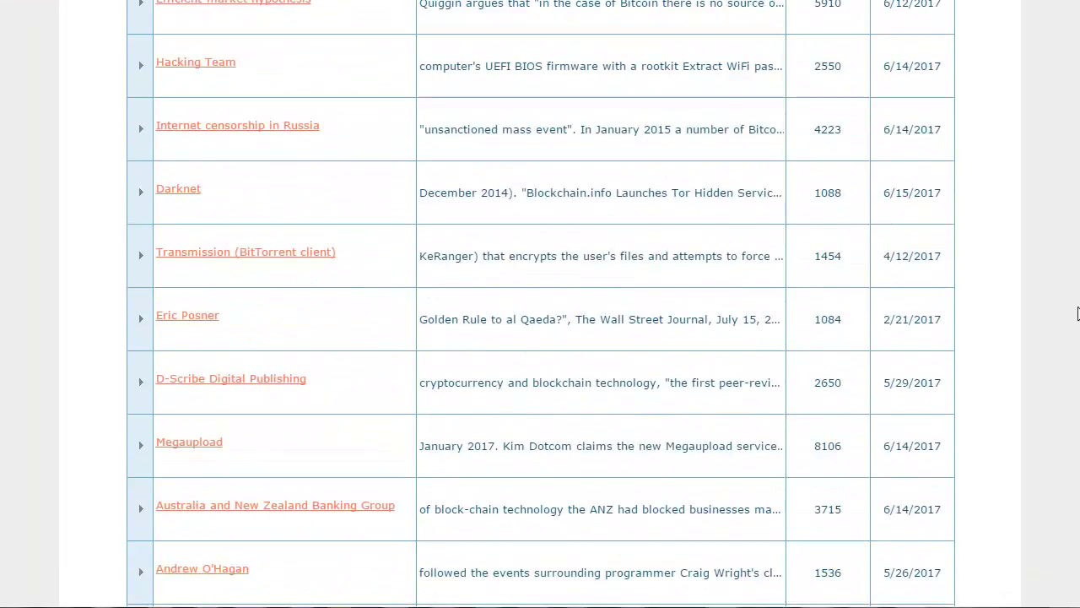
scroll(1077, 314, "up", 20)
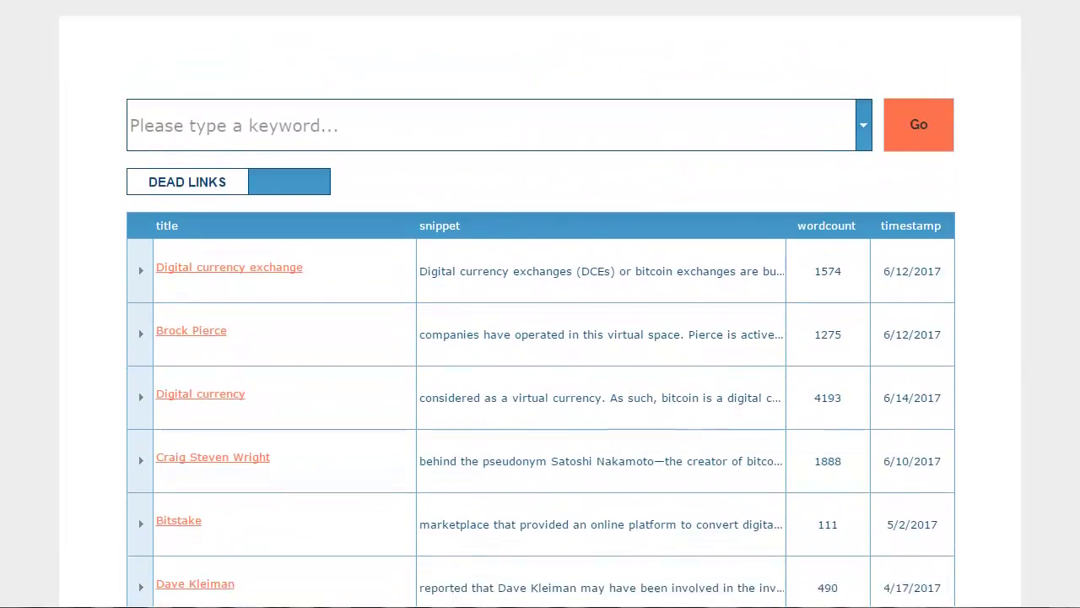
scroll(540, 304, "down", 1)
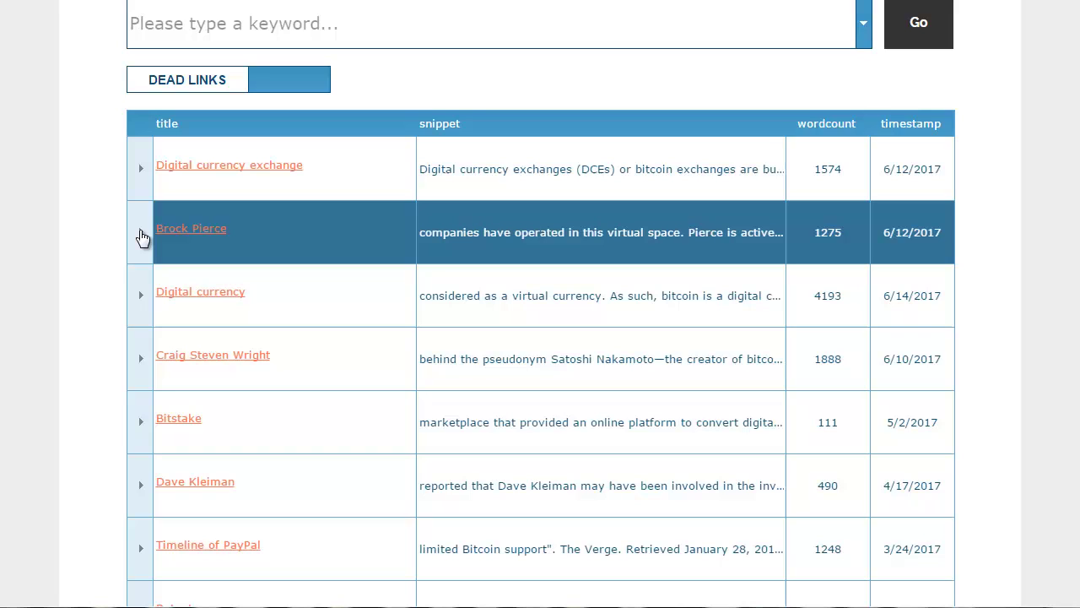
Expand the Brock Pierce result to show its bitcoincryptonite.com link and full anchor text.
left_click(141, 237)
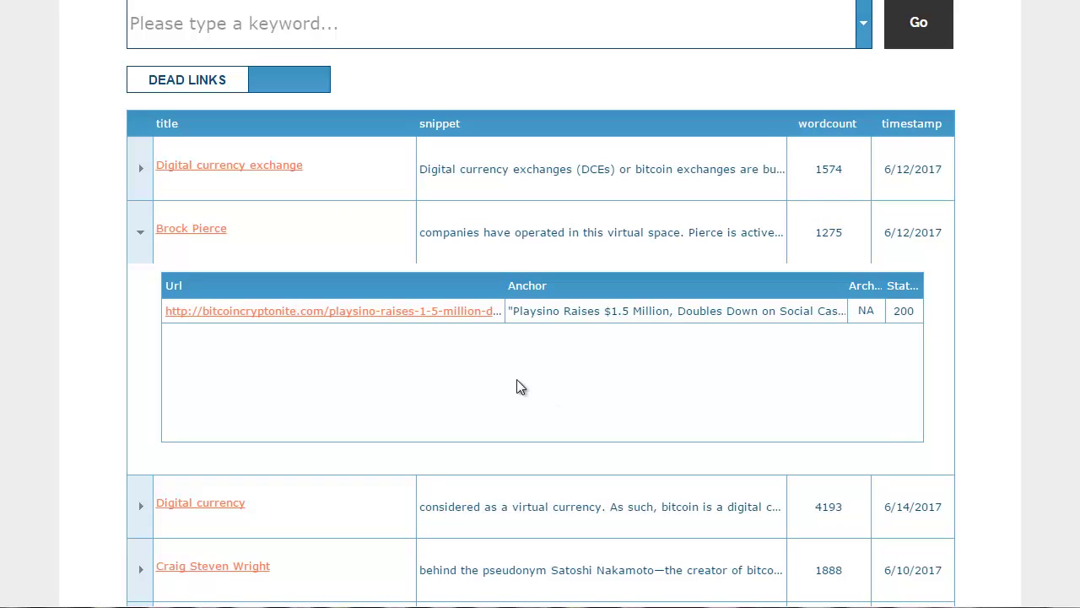
left_click(549, 313)
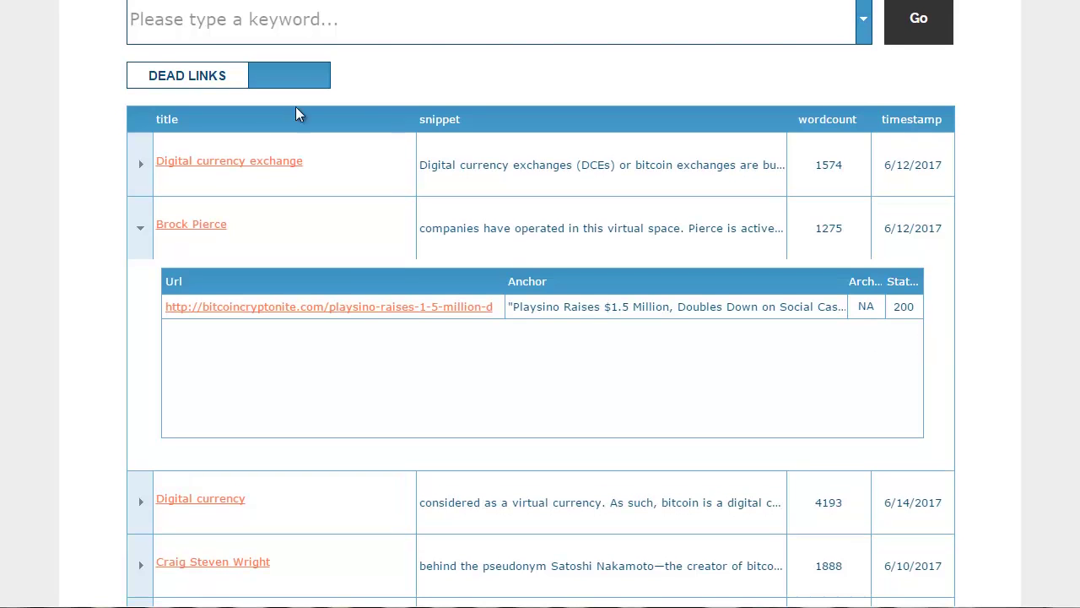
Collapse Brock Pierce and expand Bitstake to show its blog.bitstake.co shutting-down link.
left_click(162, 234)
left_click(141, 233)
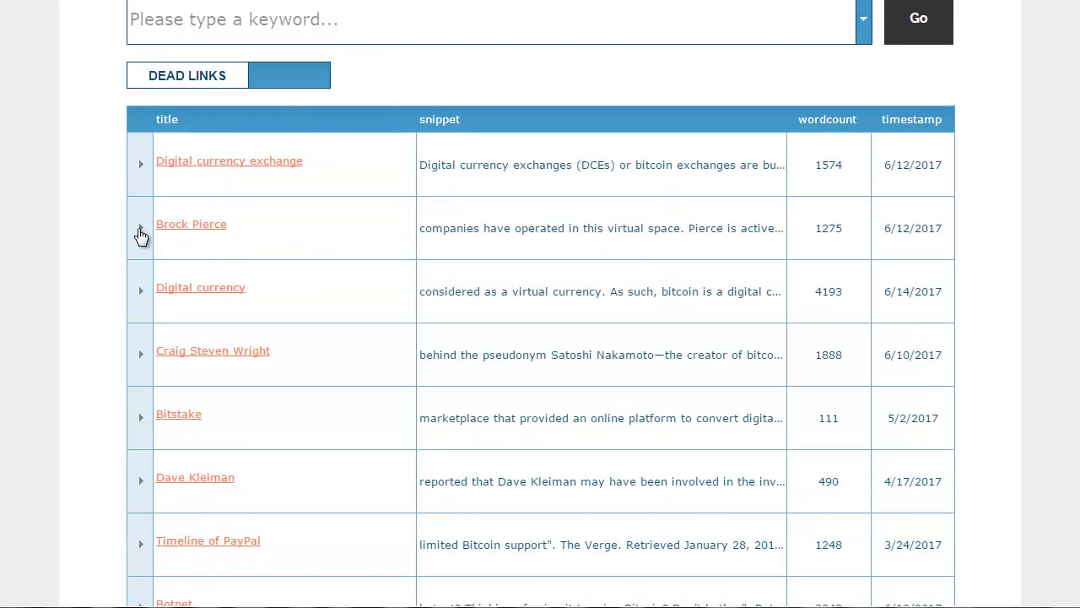
left_click(143, 427)
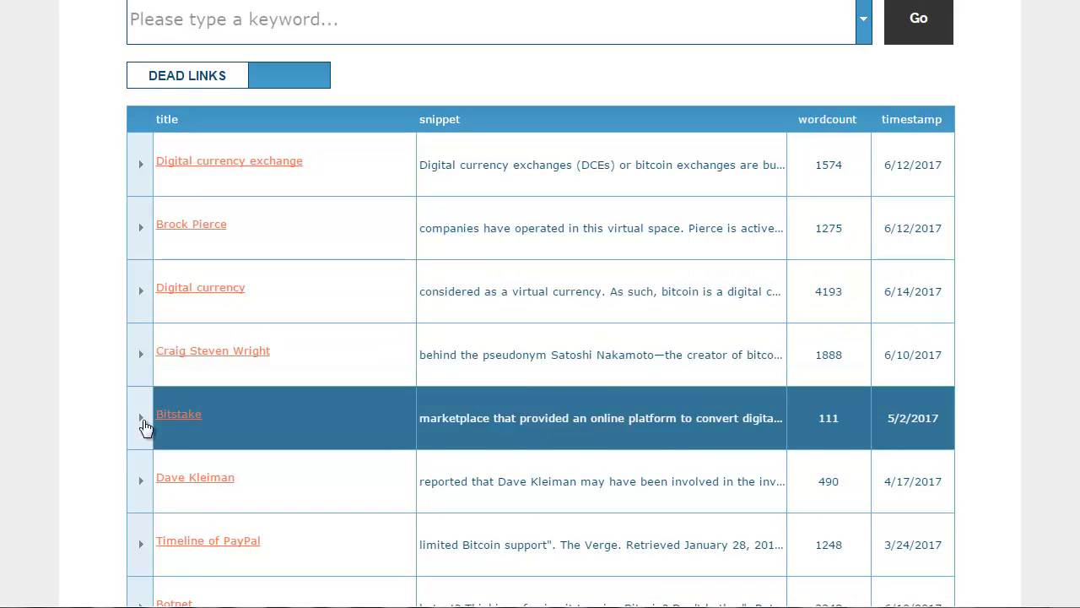
left_click(142, 420)
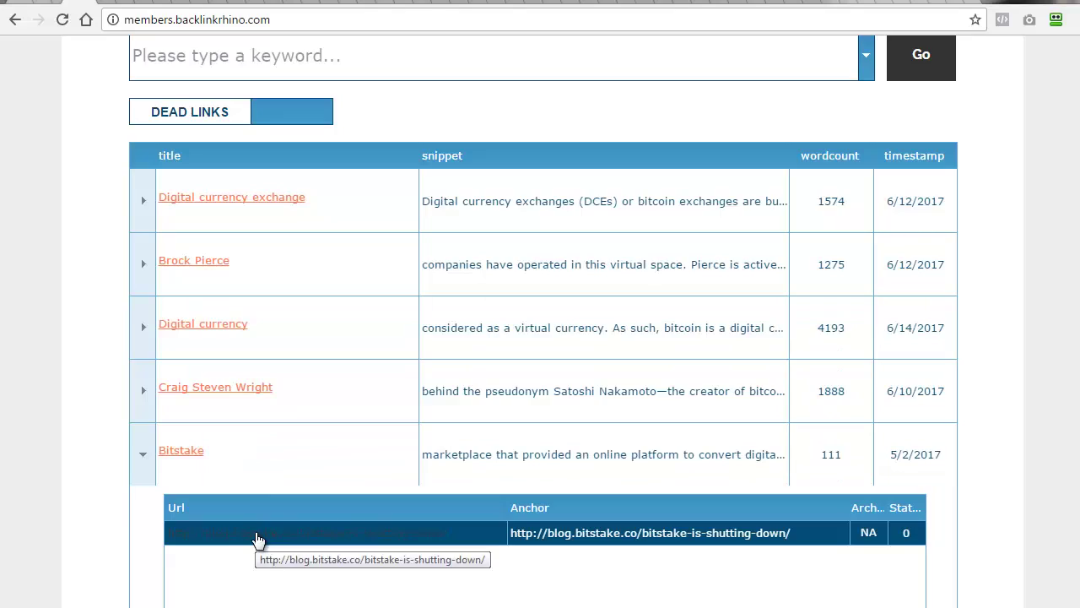
Open the Bitstake blog link, which fails to load, and trim the address to bitstake.co.
left_click(259, 534)
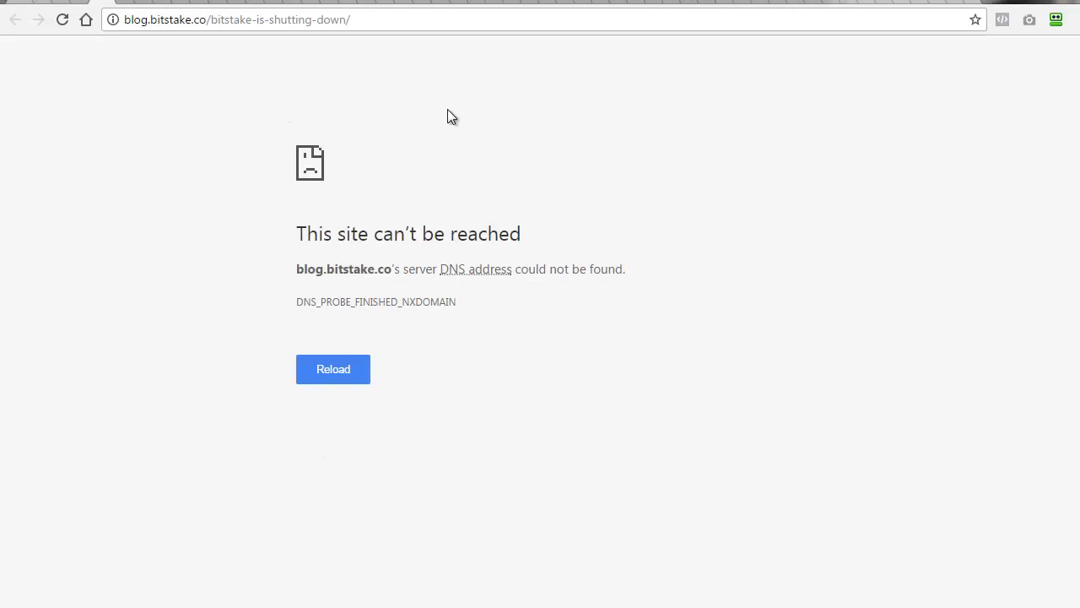
left_click(212, 18)
left_click(211, 20)
left_click_drag(209, 19, 426, 23)
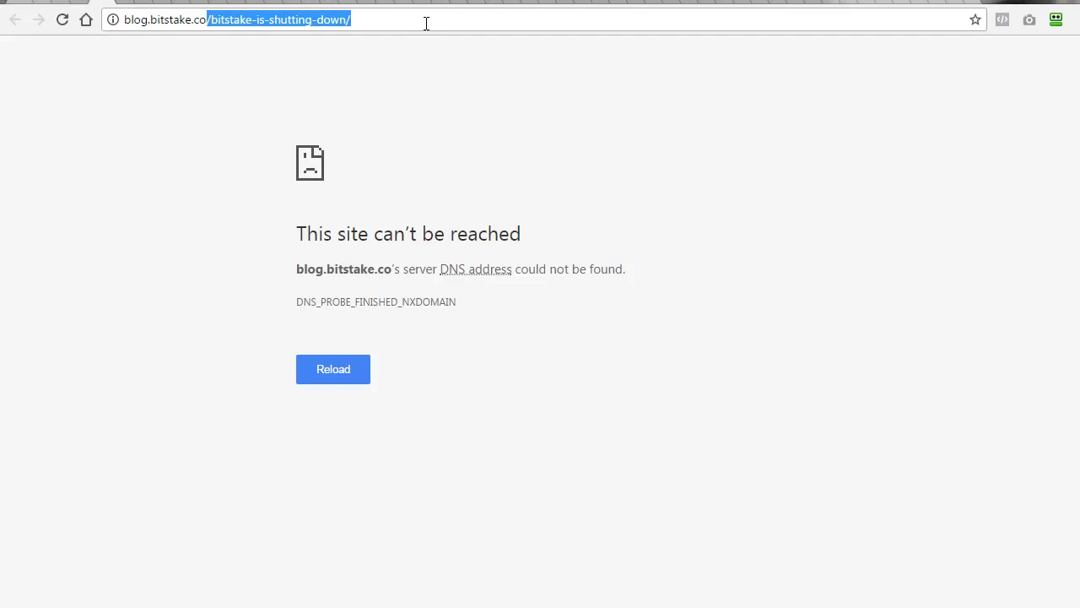
key("BackSpace")
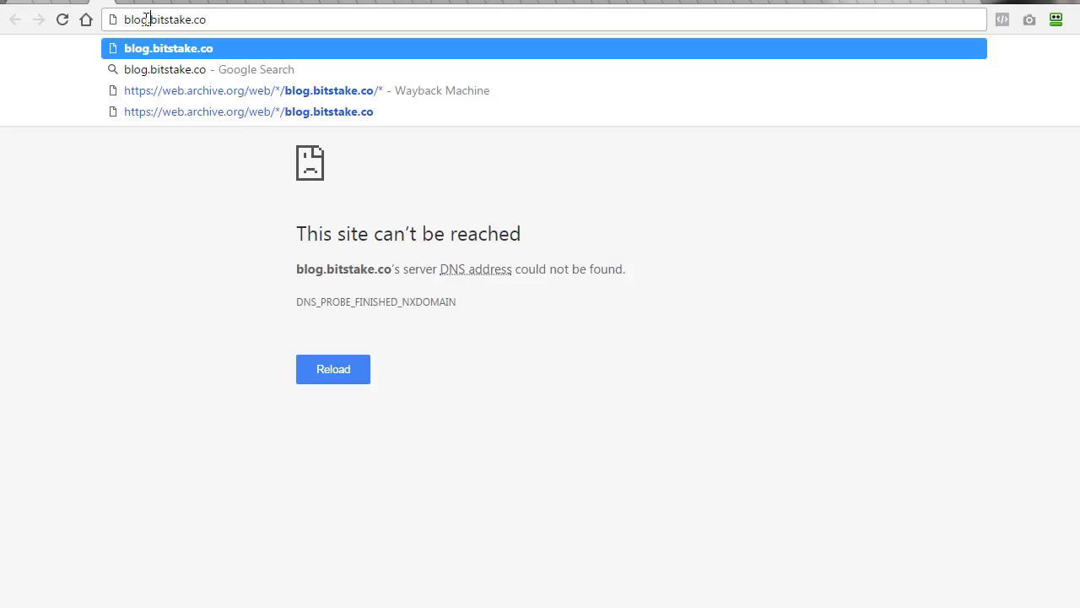
left_click_drag(147, 19, 113, 24)
key("BackSpace")
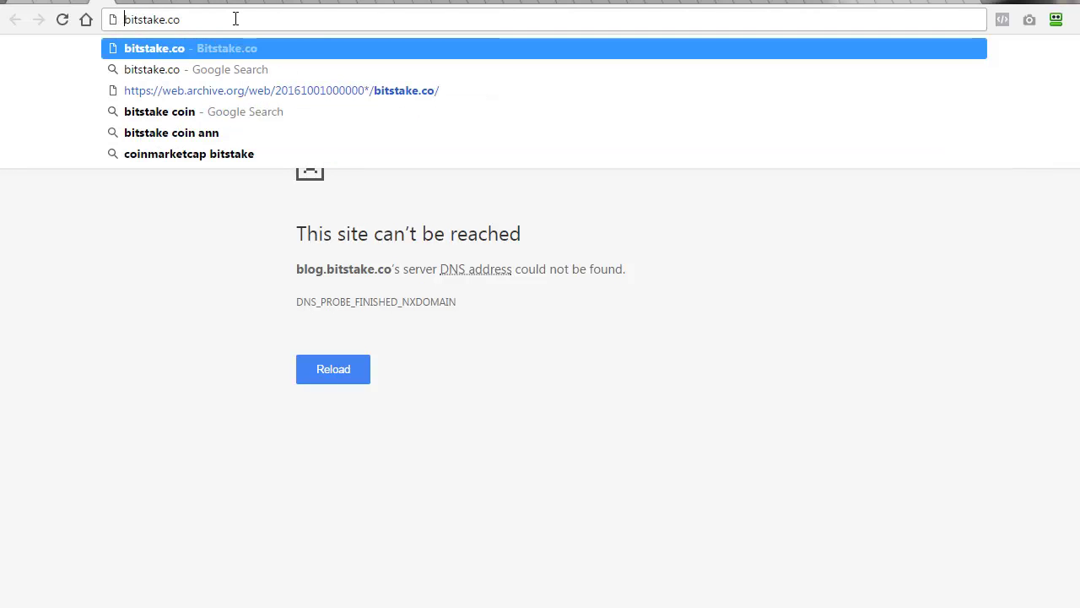
Load bitstake.co and scroll through its Backlink Rhino 'Coming Soon' page.
key("Return")
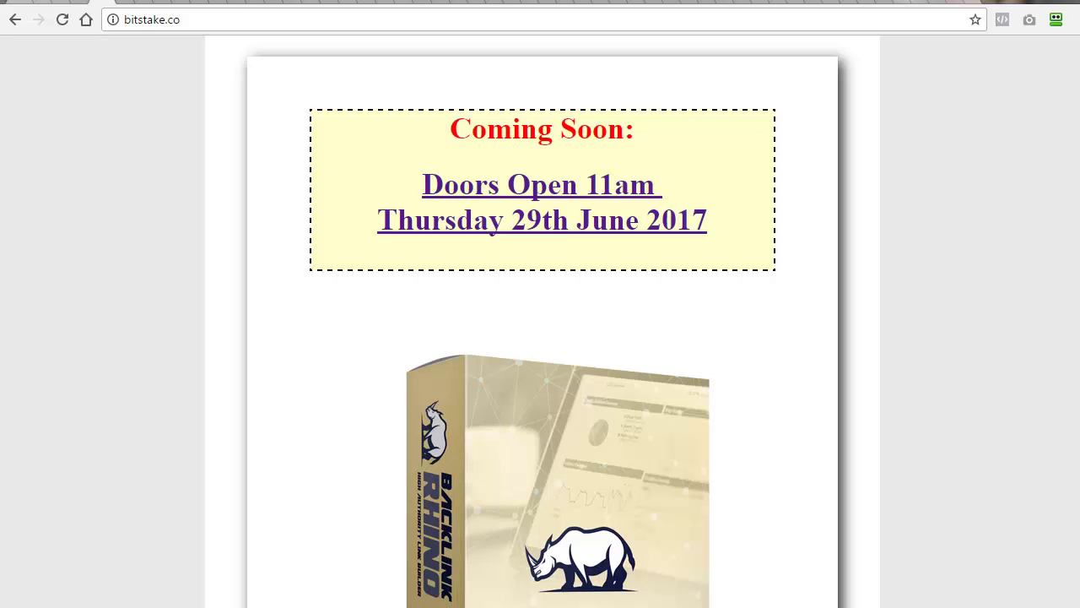
scroll(1073, 267, "down", 4)
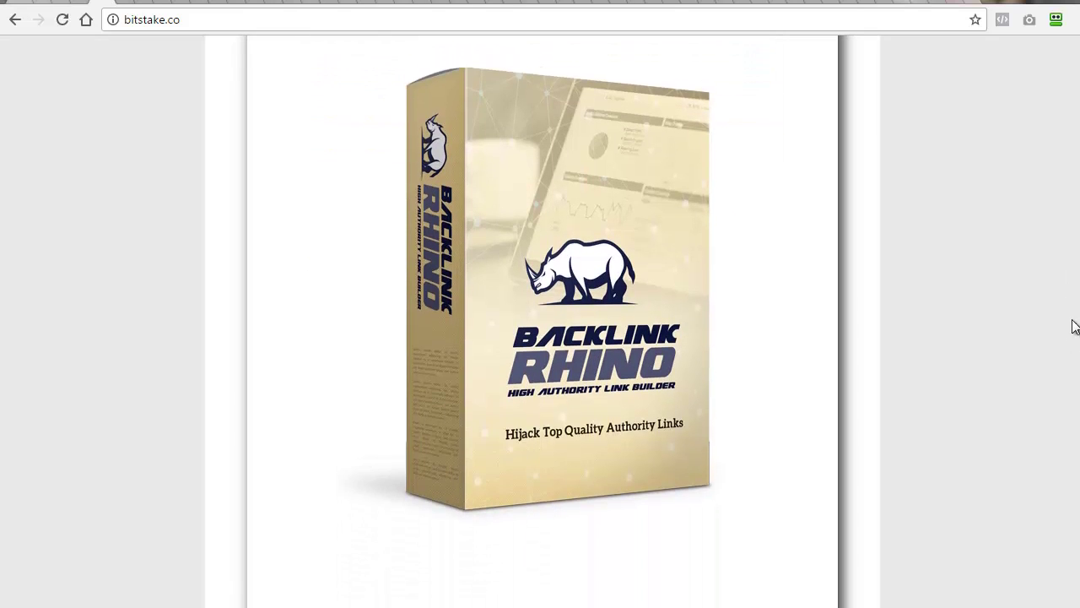
scroll(1073, 327, "up", 4)
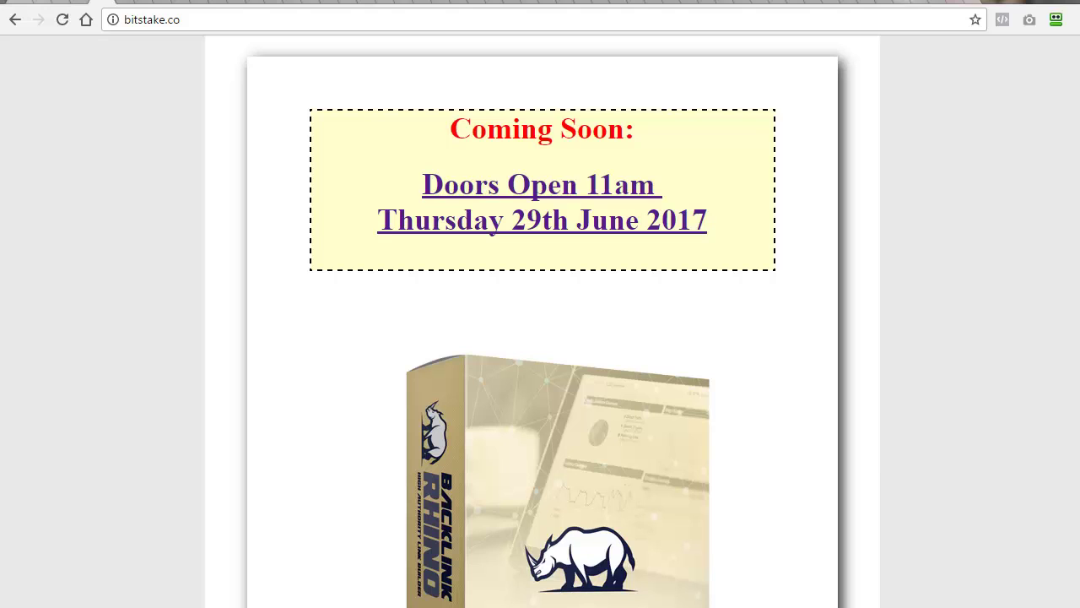
Return to the Backlink Rhino results with the Bitstake dead link expanded.
left_click(81, 4)
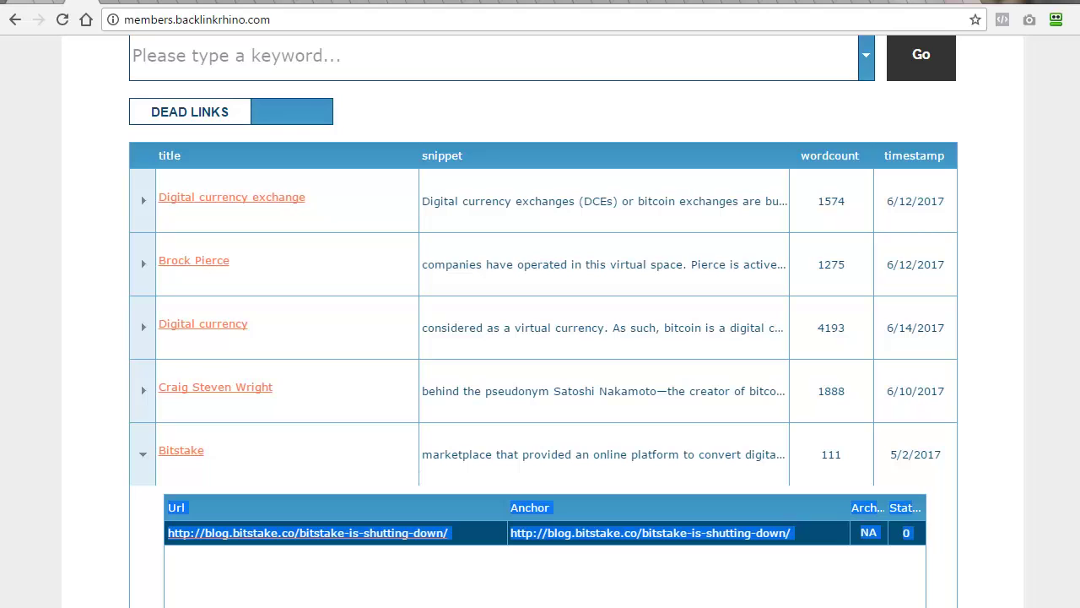
Open the Wayback Machine's March 4, 2016 capture of the Bitstake shutdown post, which isn't archived.
left_click(128, 4)
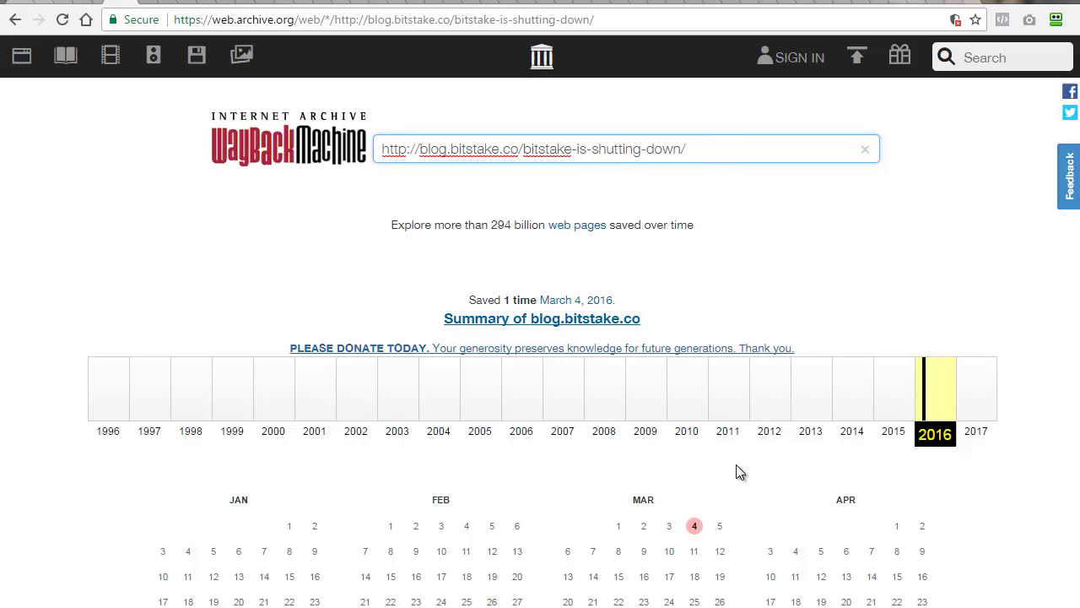
mouse_move(694, 527)
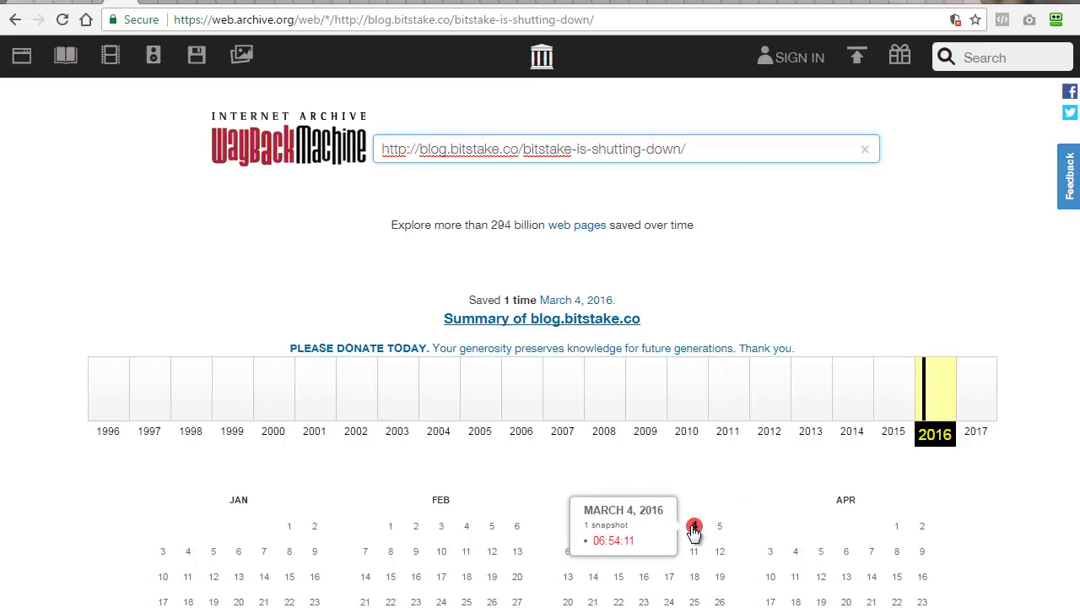
left_click(694, 528)
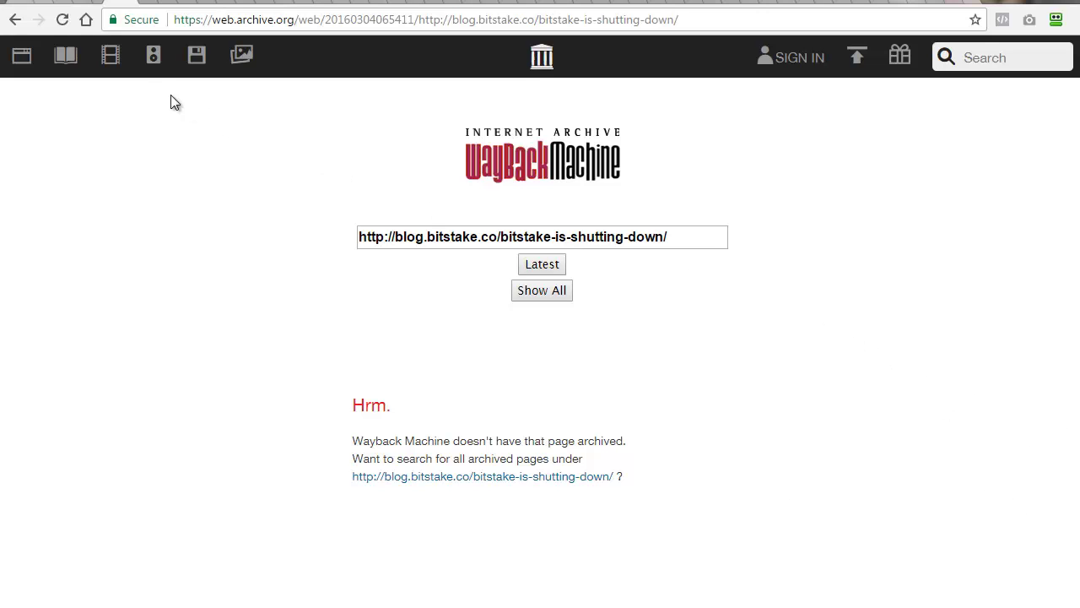
Check the Wikipedia Bitstake article's permanent dead link reference, then return to the Backlink Rhino results.
left_click(76, 5)
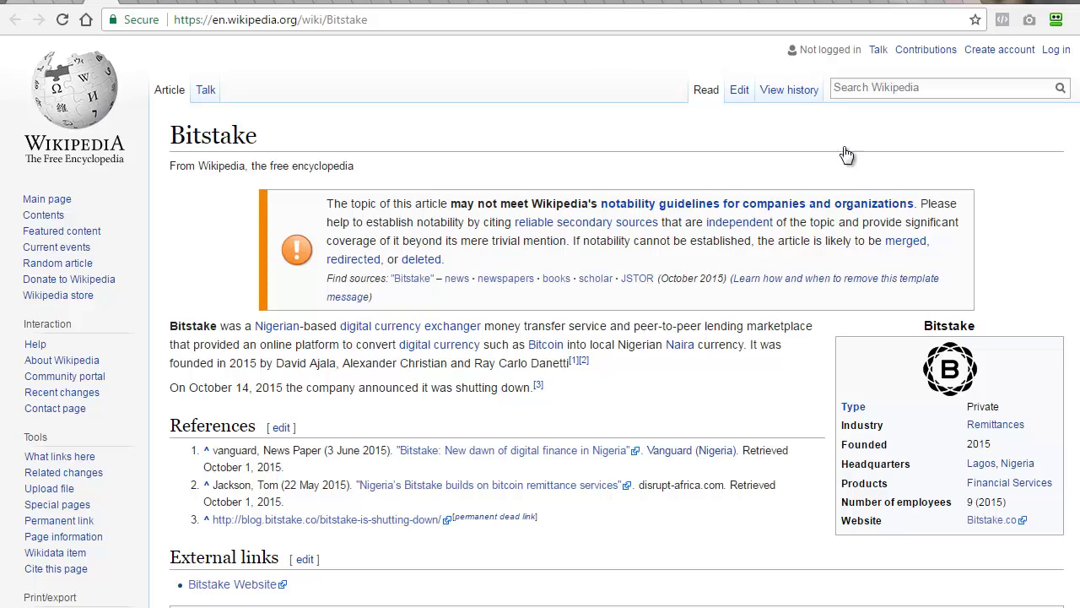
key("ctrl+Tab")
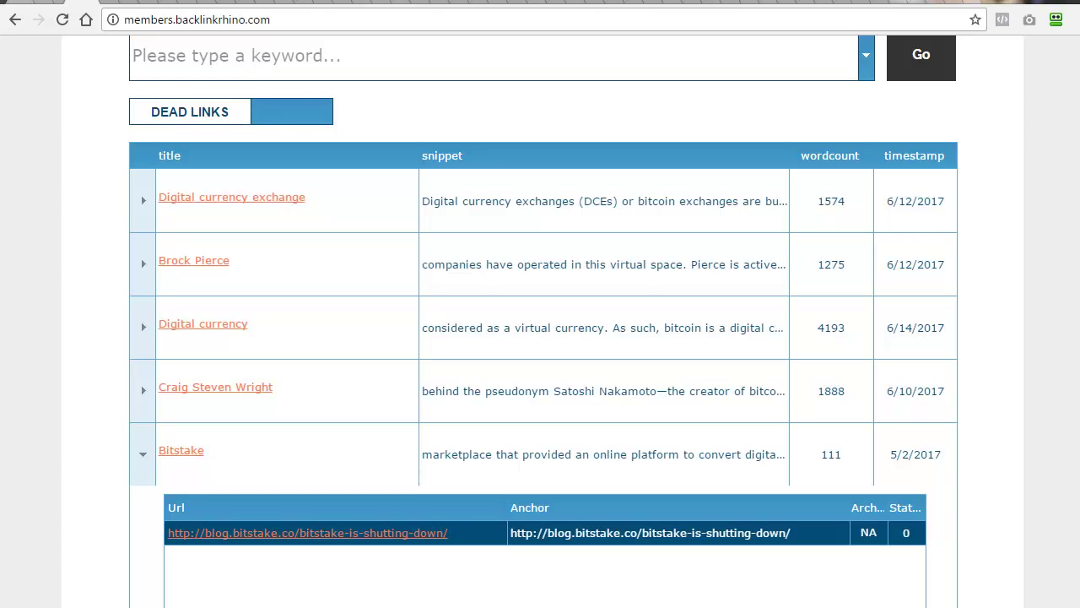
Enter 'bitcoin' as the keyword, switch to CITATION NEEDED, and run the search.
scroll(1063, 110, "up", 2)
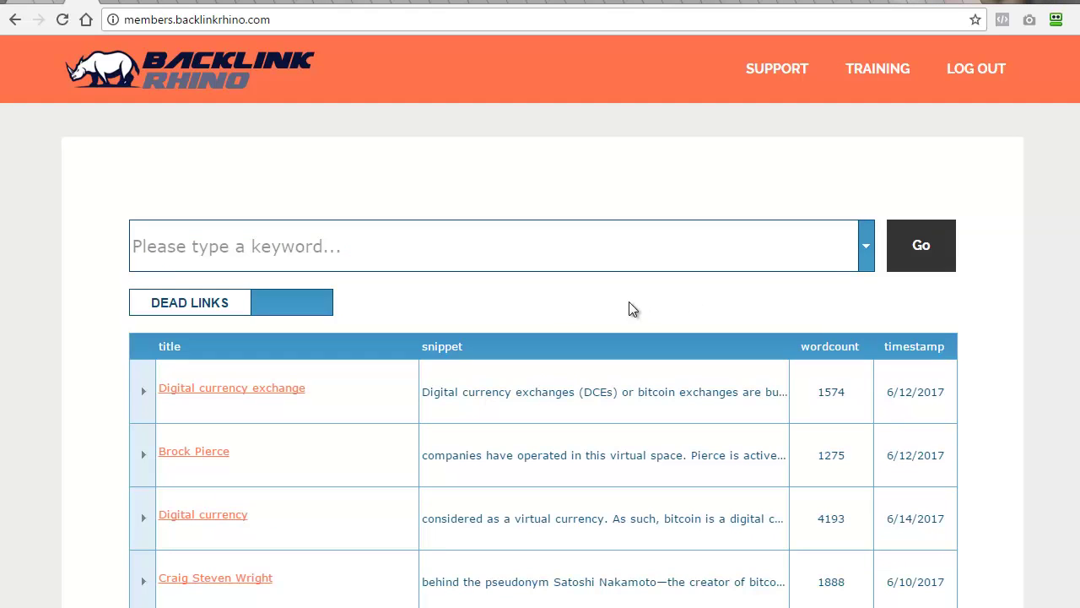
left_click(341, 251)
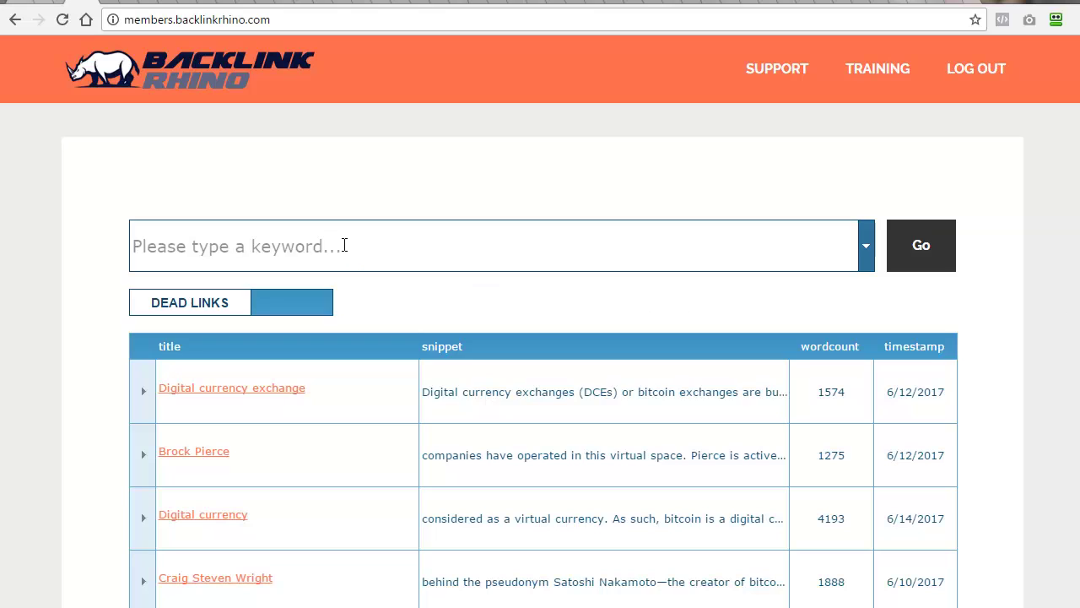
type("bitcoin")
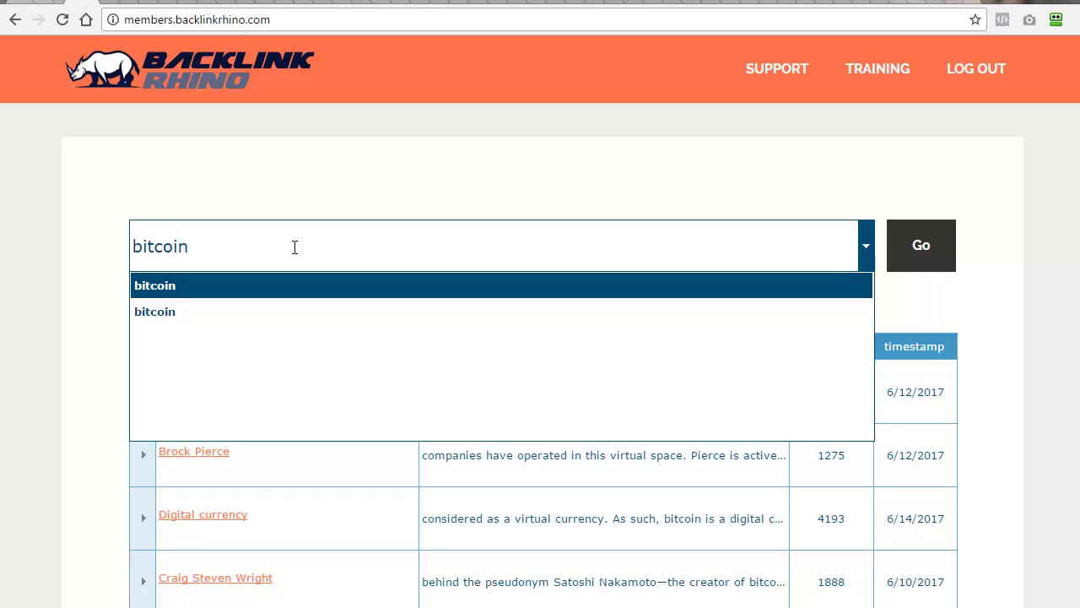
left_click(84, 242)
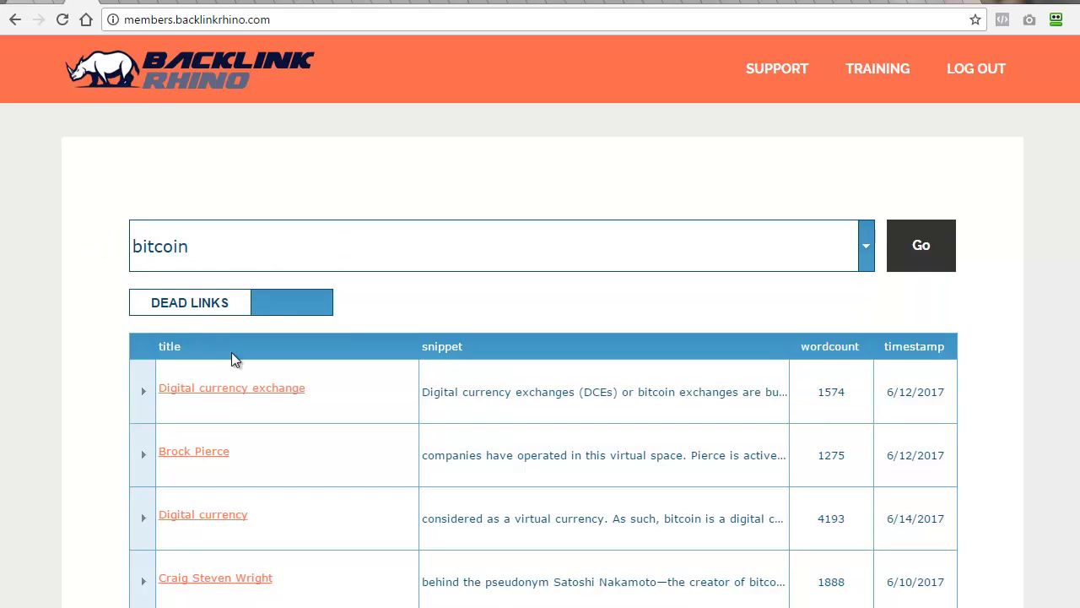
left_click(285, 309)
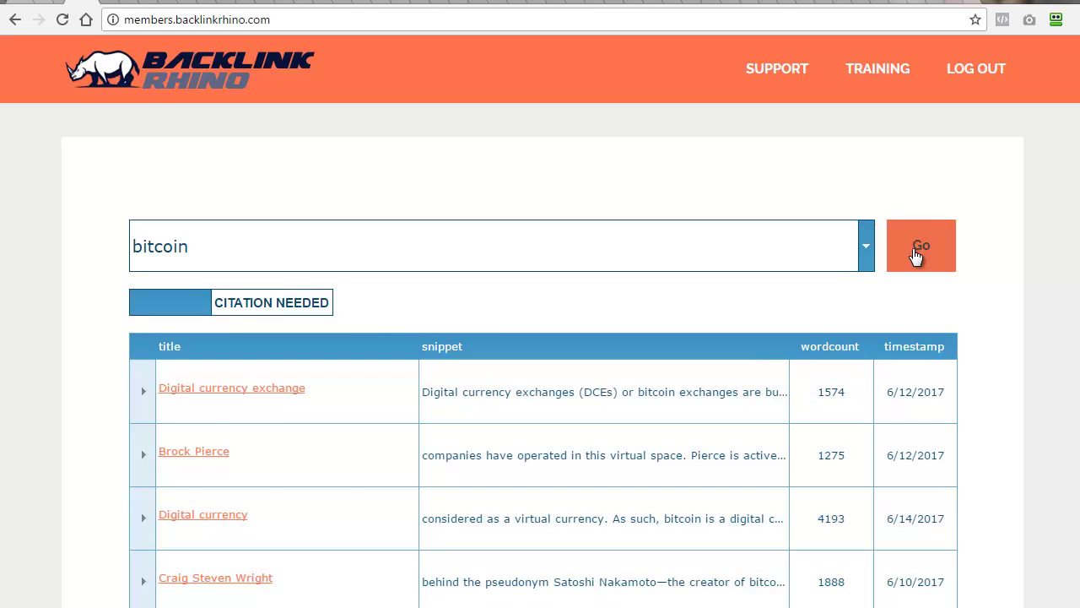
left_click(916, 254)
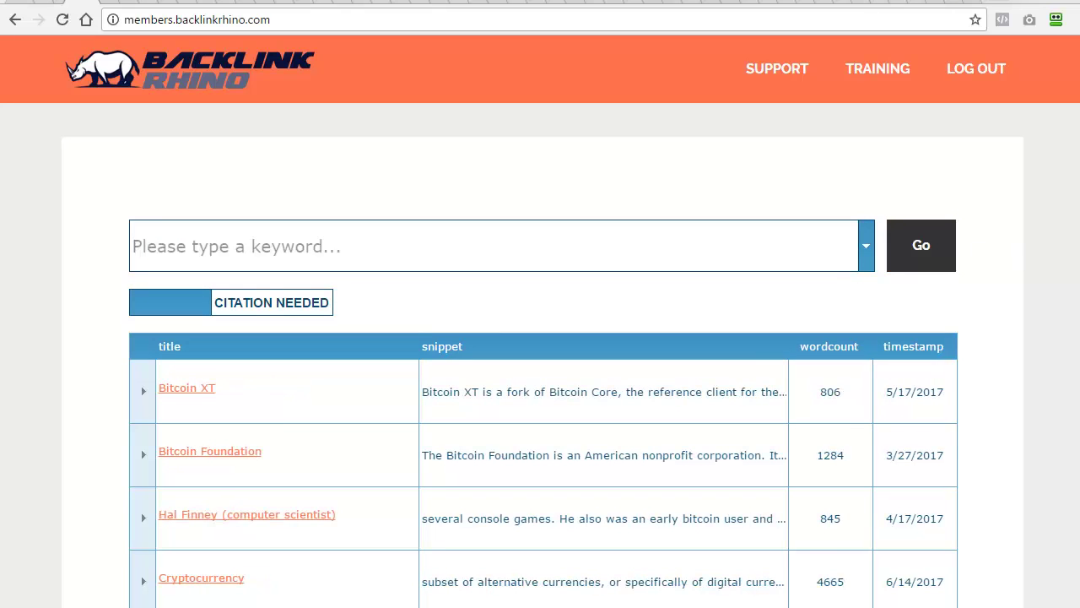
Scroll the bitcoin results down to the Denial-of-service attack entry (7883 words, 6/15/2017).
scroll(540, 337, "down", 6)
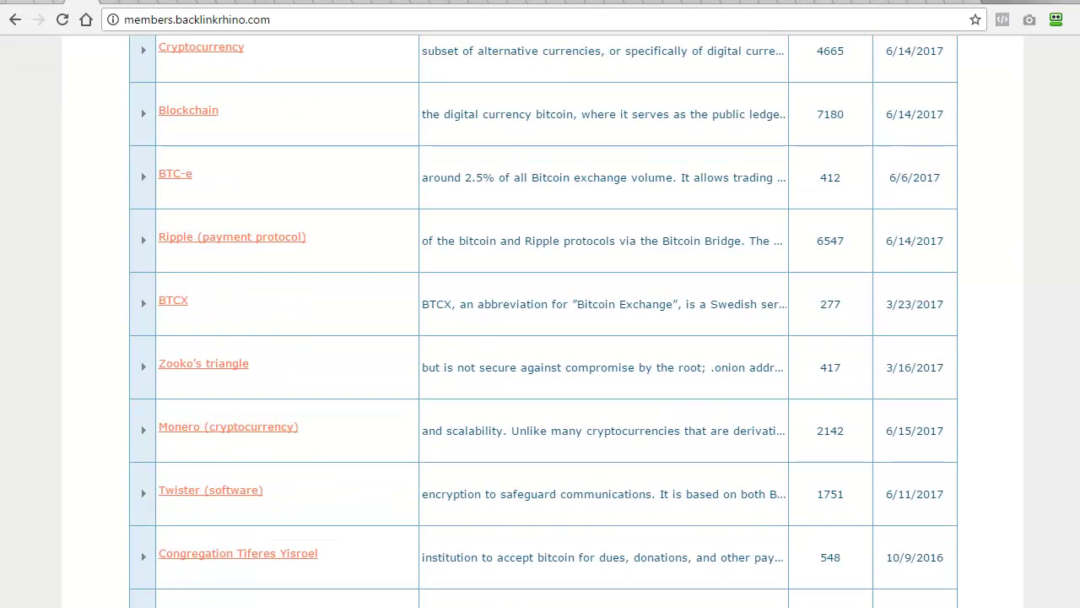
scroll(540, 320, "down", 7)
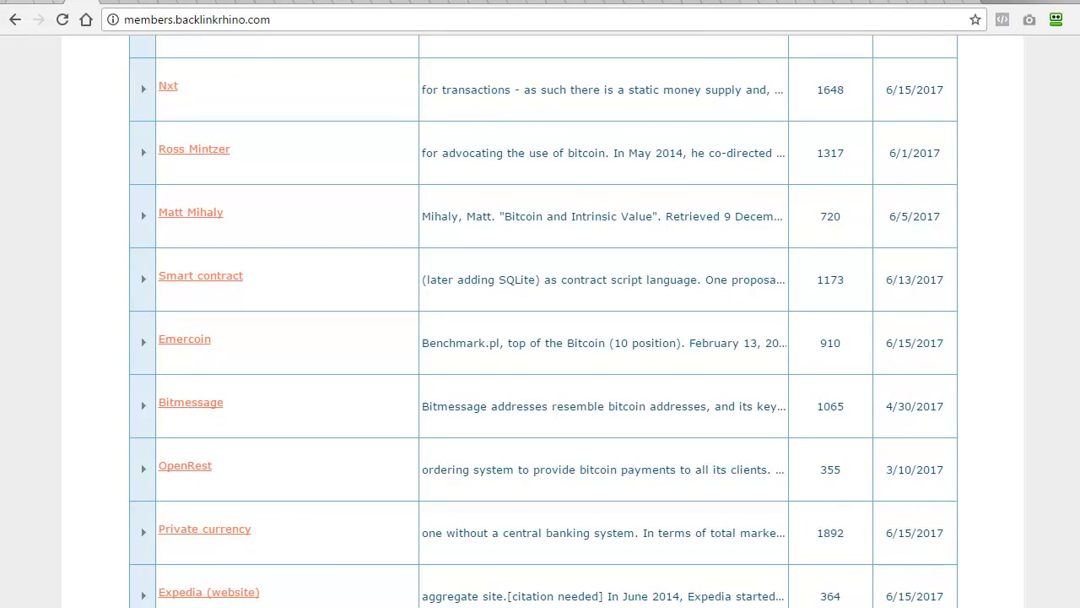
scroll(540, 321, "down", 6)
scroll(540, 320, "down", 12)
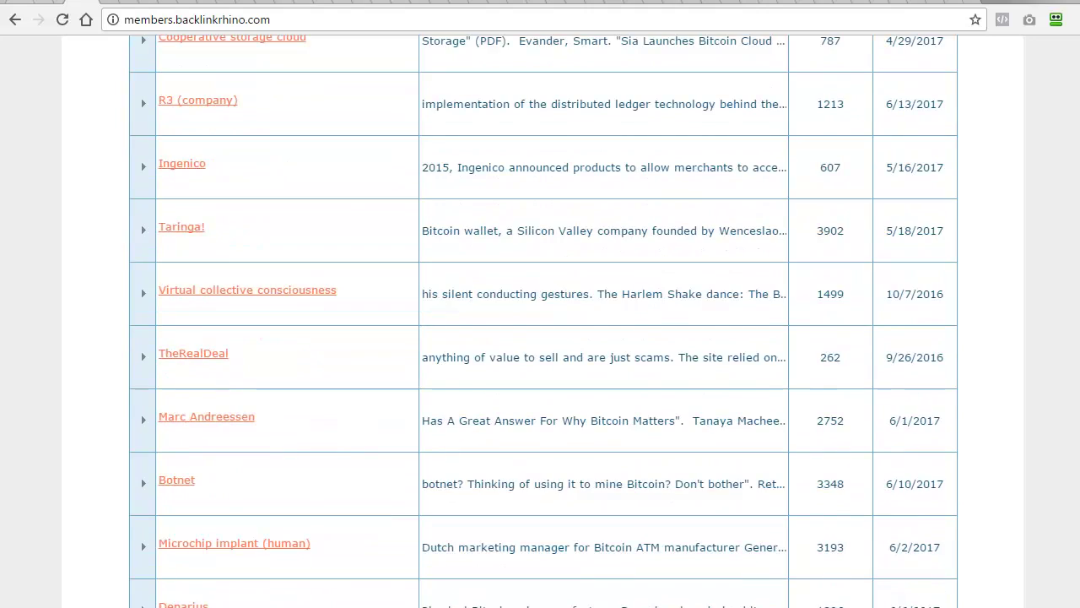
scroll(540, 321, "down", 6)
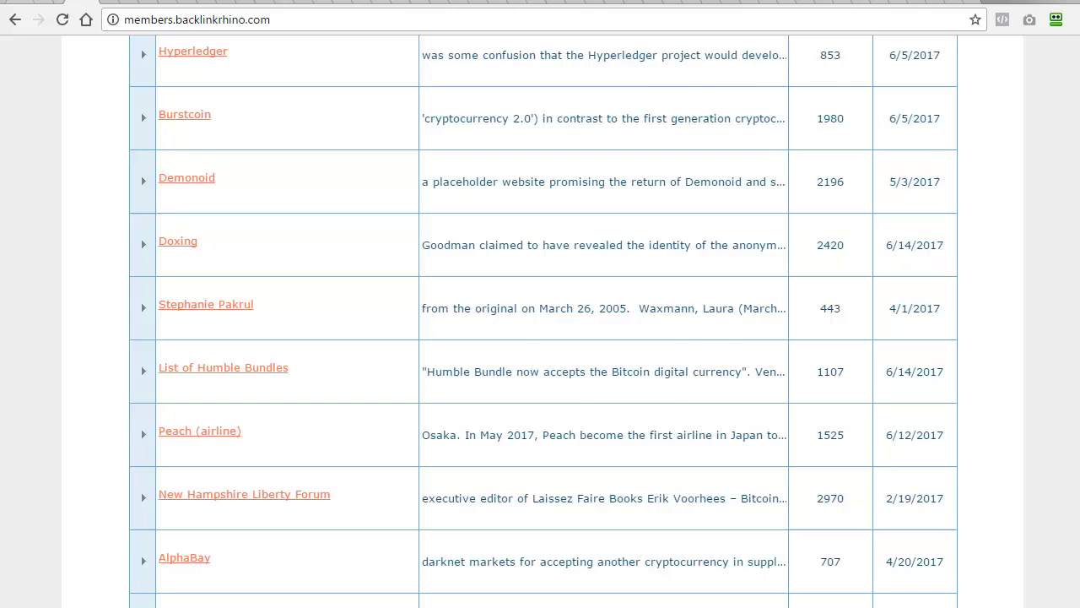
scroll(540, 321, "down", 5)
scroll(540, 320, "down", 6)
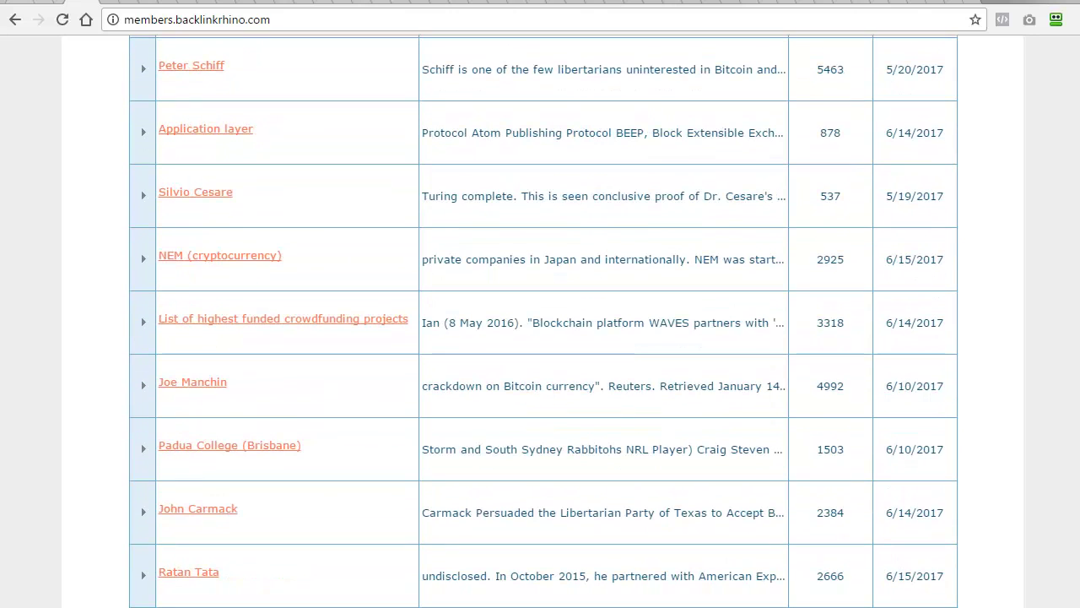
scroll(540, 320, "down", 6)
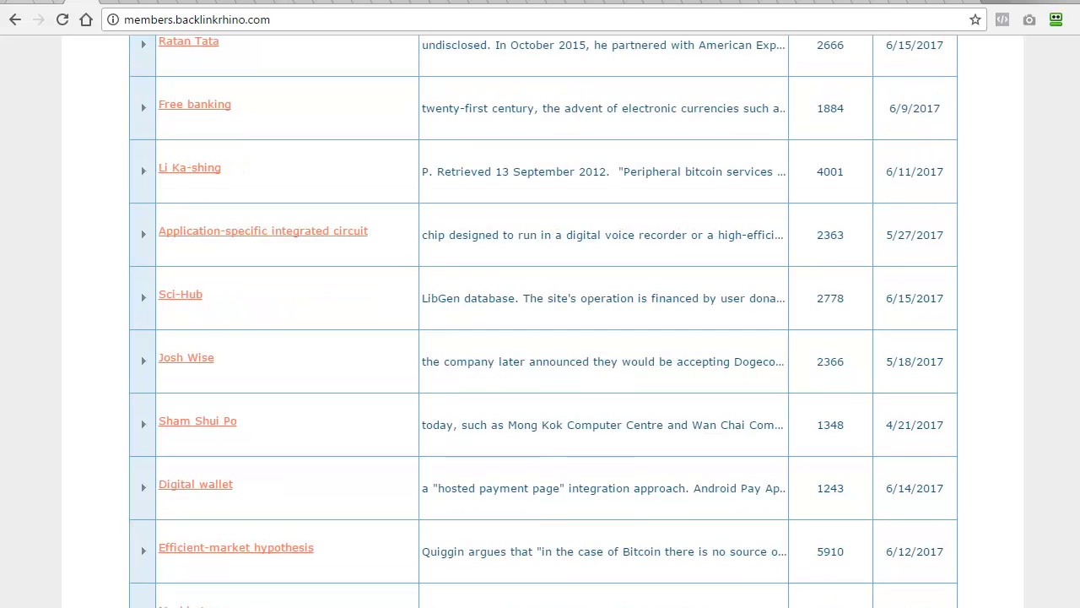
scroll(540, 321, "down", 6)
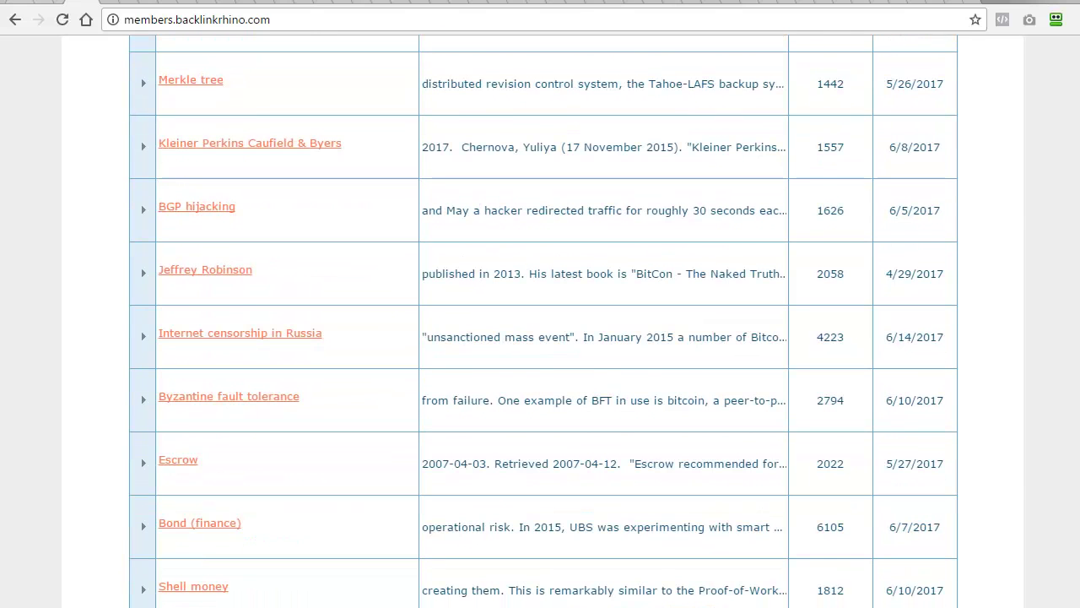
scroll(540, 321, "down", 6)
scroll(540, 320, "down", 5)
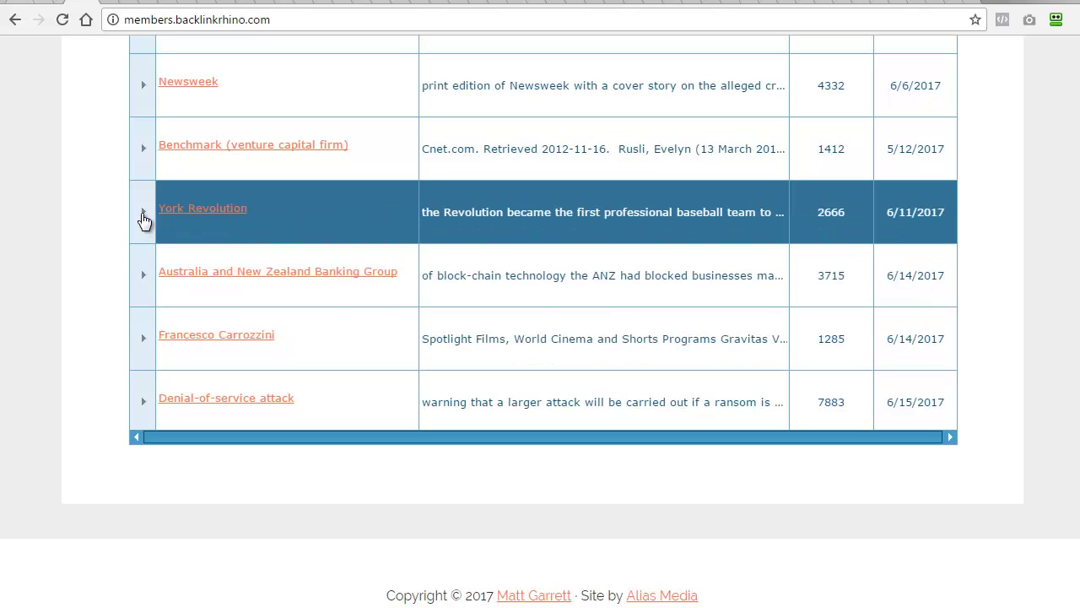
Expand the York Revolution result row to show its Content panel about the mascot DownTown.
left_click(143, 217)
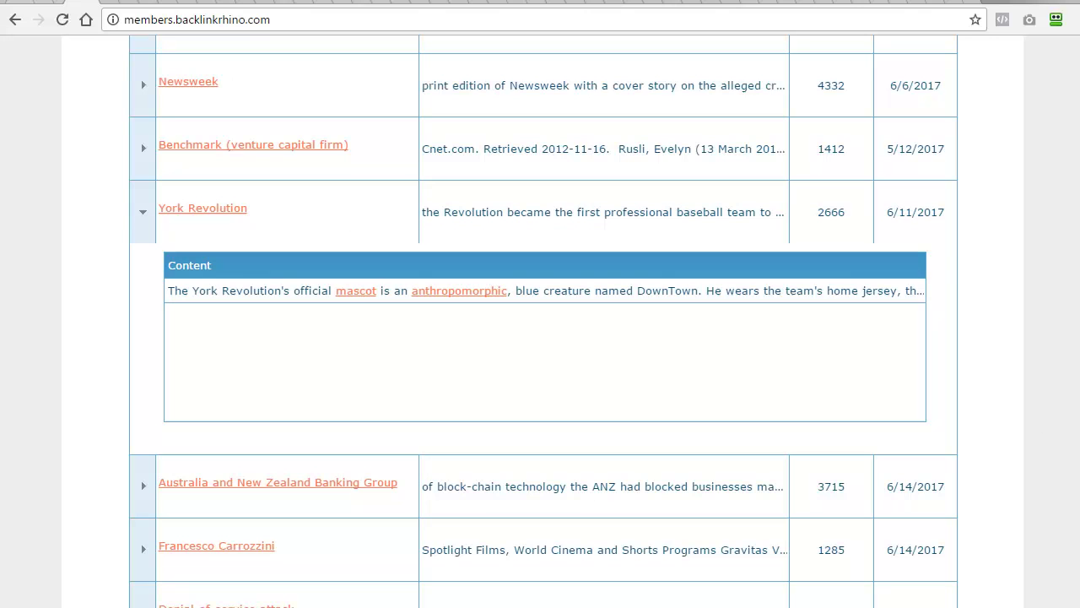